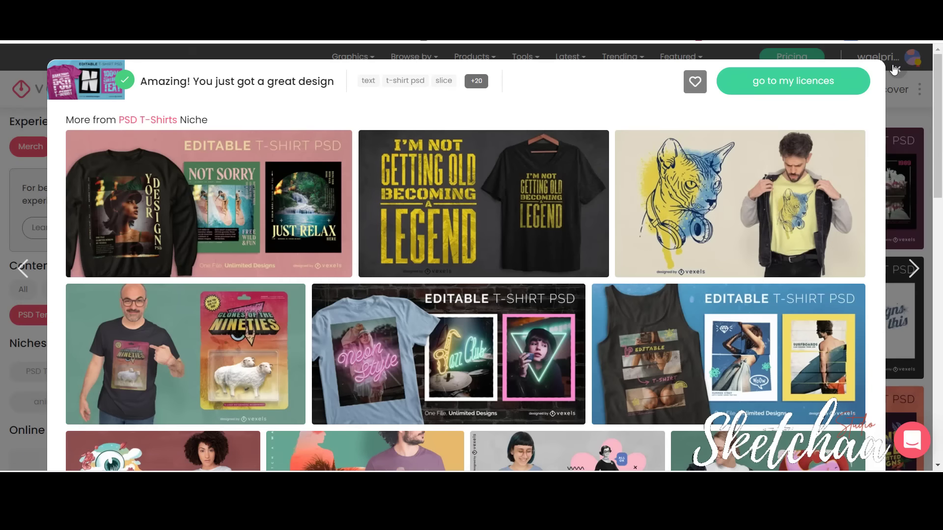
# - Dismiss the download confirmation and return to the Vexels home page
pyautogui.click(893, 69)
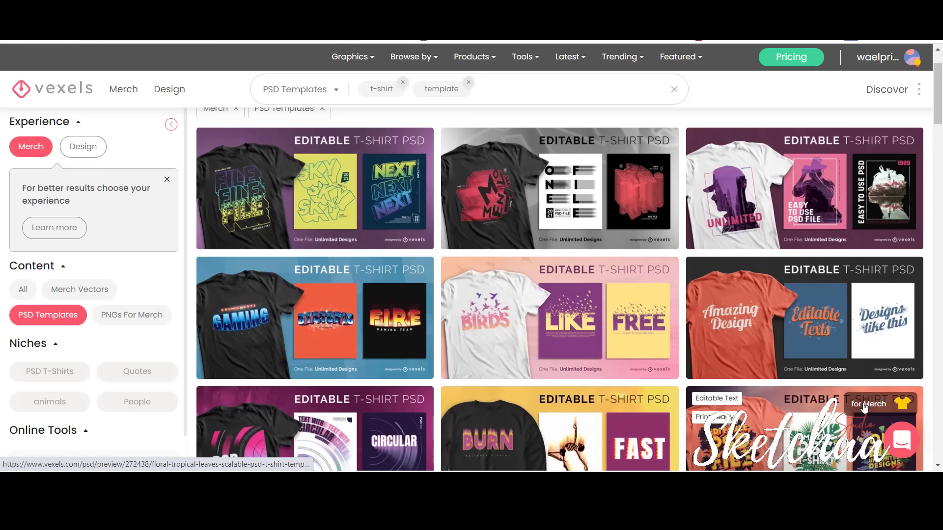
pyautogui.scroll(2, 865, 406)
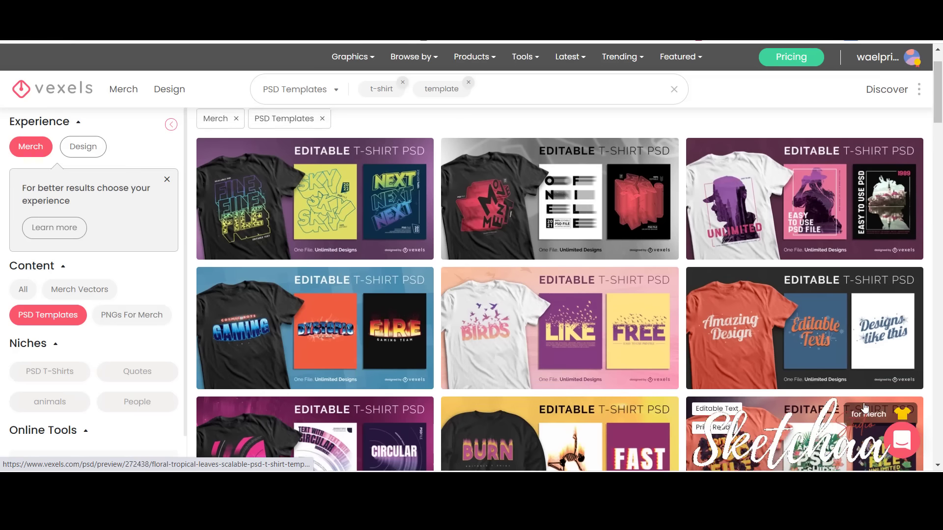
pyautogui.click(57, 93)
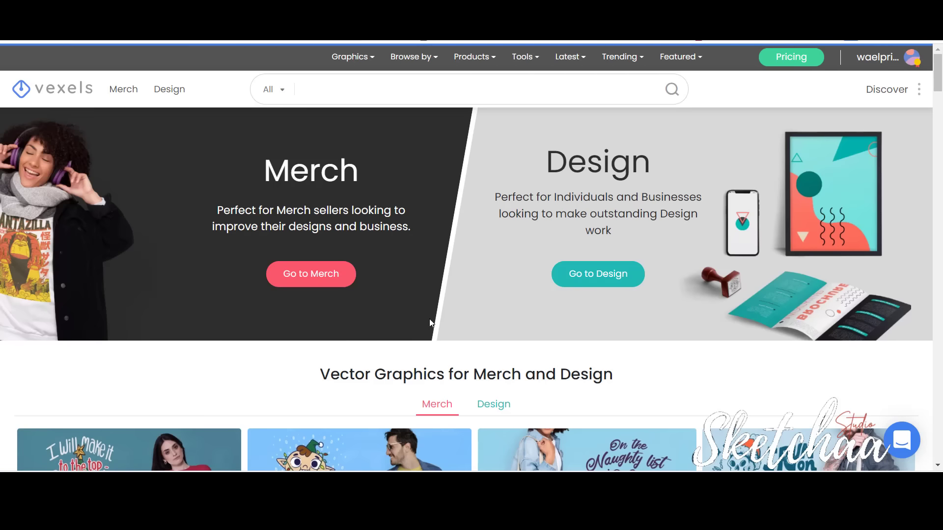
# - Scroll down the Vexels home page to the Scalable T-Shirt PSDs section
pyautogui.scroll(-2, 531, 223)
pyautogui.scroll(2, 532, 224)
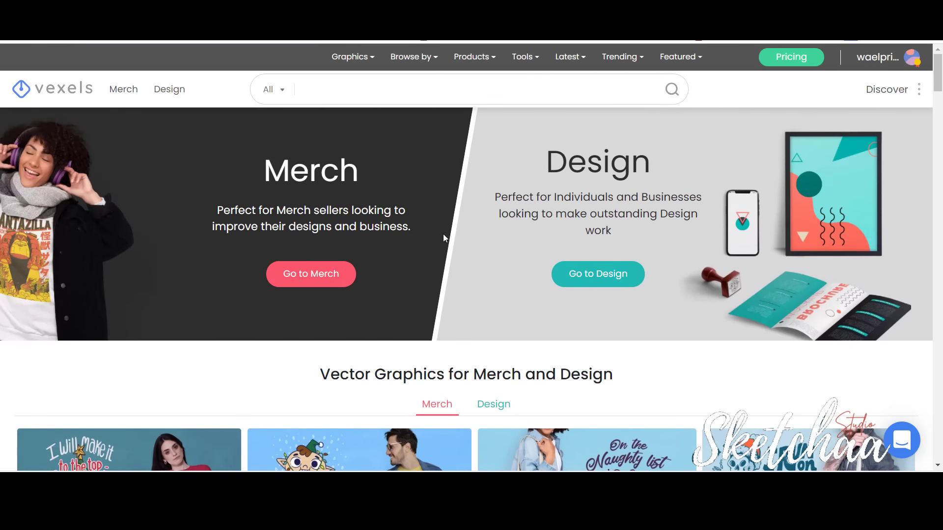
pyautogui.scroll(-15, 325, 178)
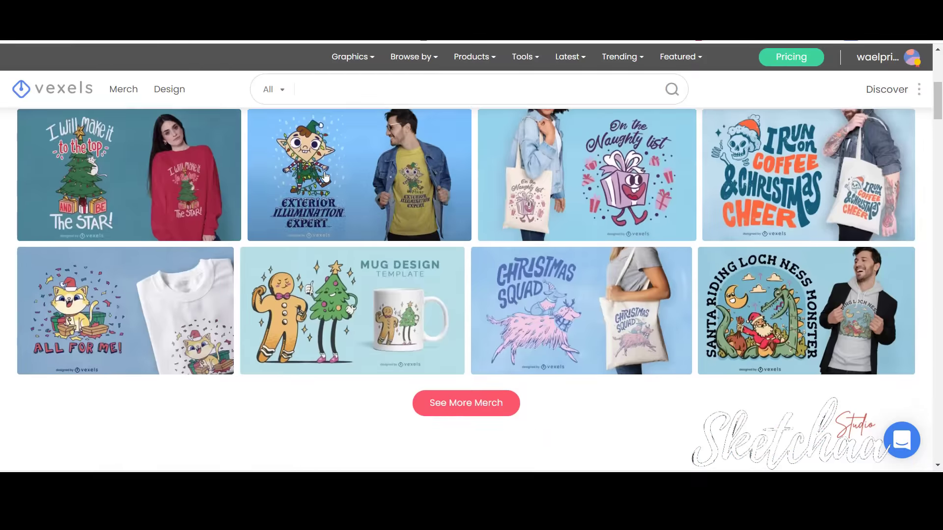
pyautogui.scroll(-10, 328, 180)
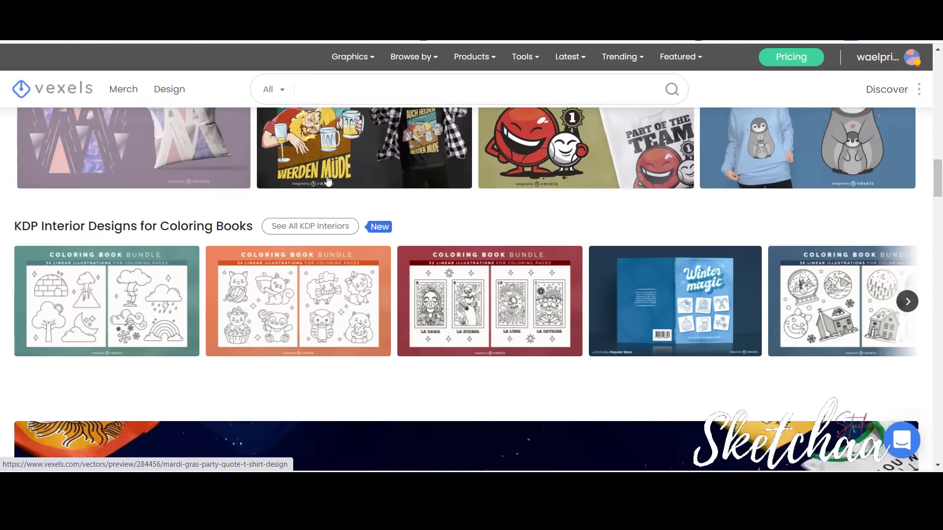
pyautogui.scroll(-3, 375, 213)
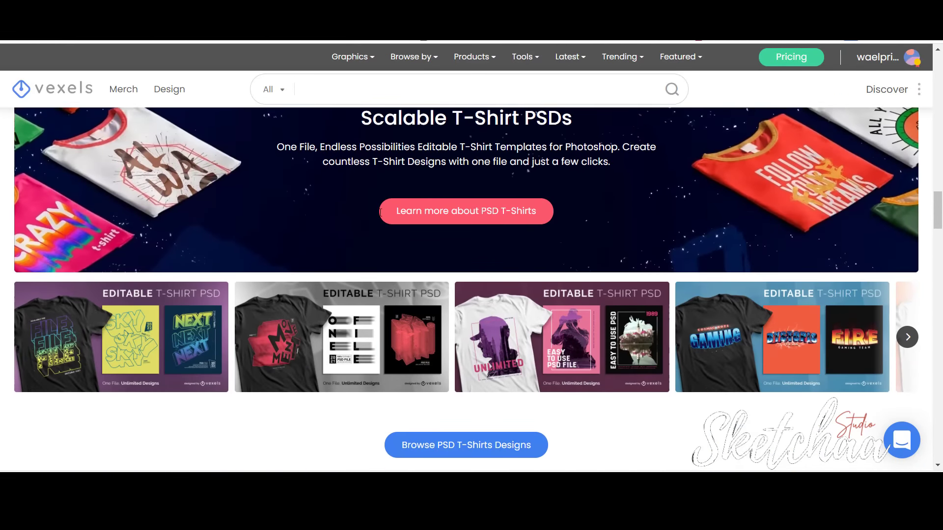
pyautogui.scroll(3, 365, 226)
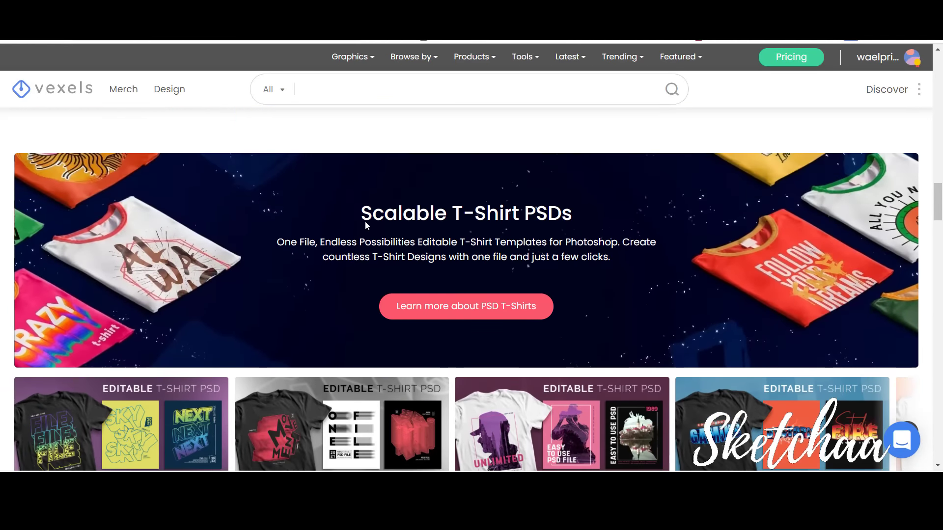
pyautogui.scroll(-1, 364, 225)
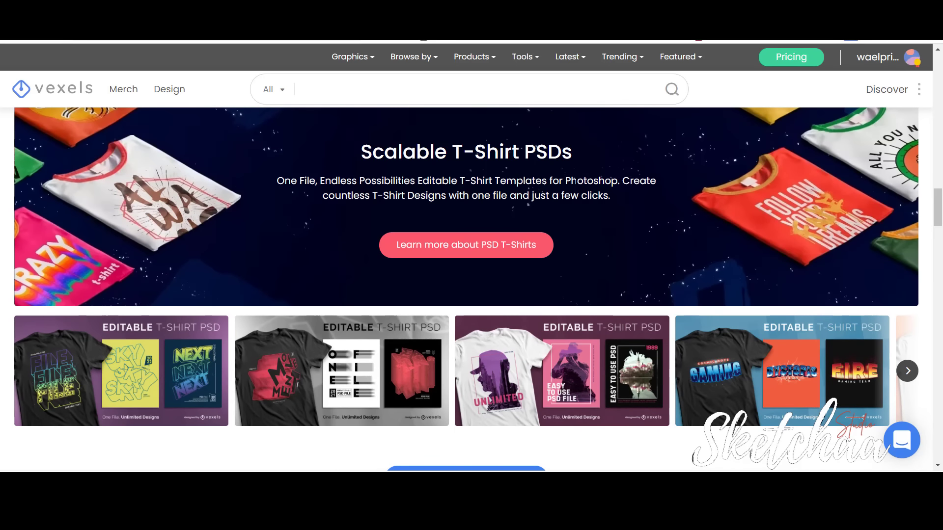
pyautogui.scroll(-3, 576, 202)
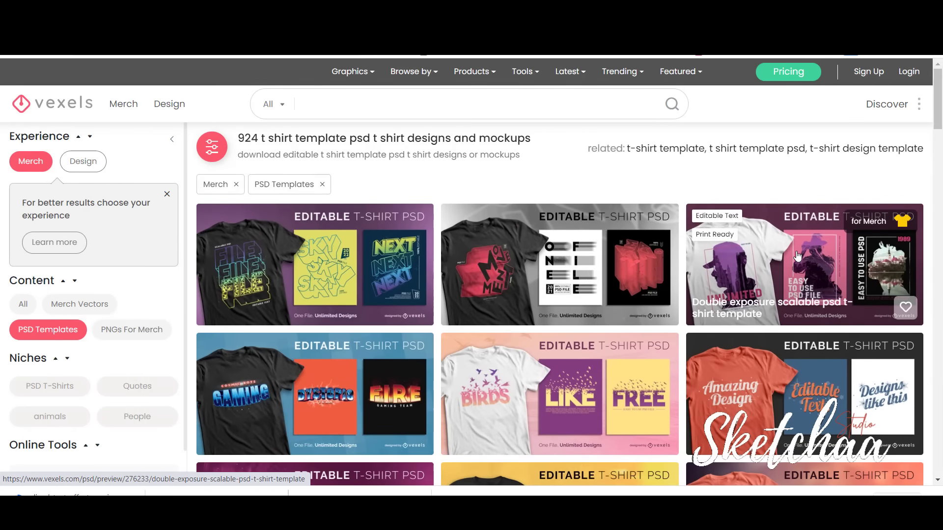
# - Open the Double exposure scalable PSD t-shirt template from the results
pyautogui.click(804, 270)
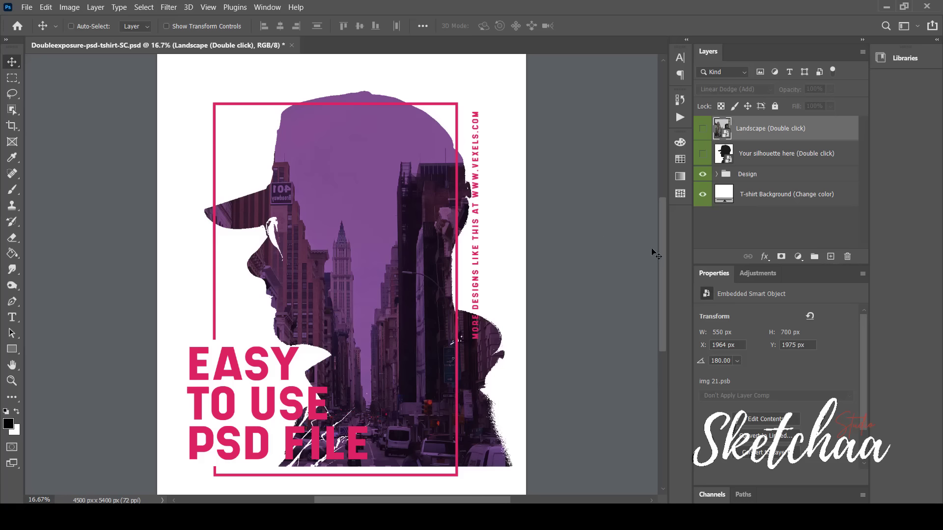
# - Open the 'Your silhouette here' smart object (img1.psb) and start placing a linked image
pyautogui.click(723, 155)
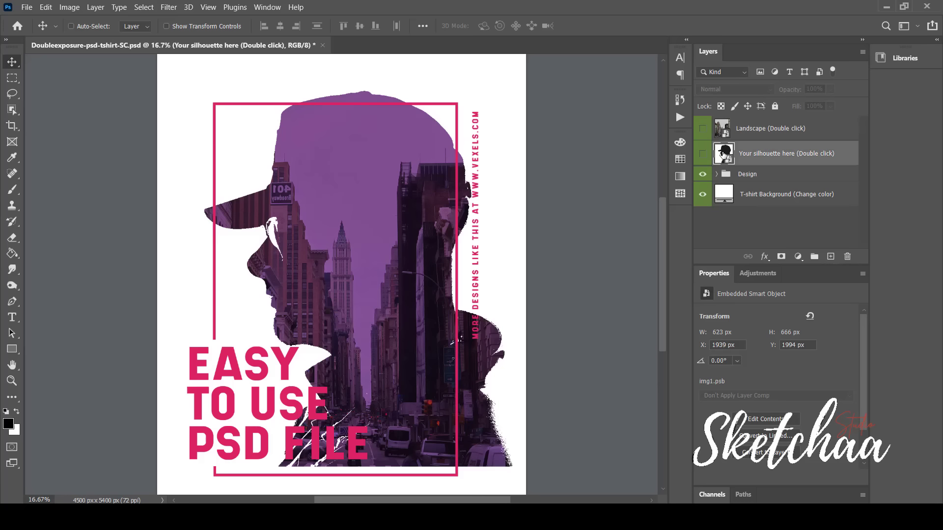
pyautogui.doubleClick(723, 155)
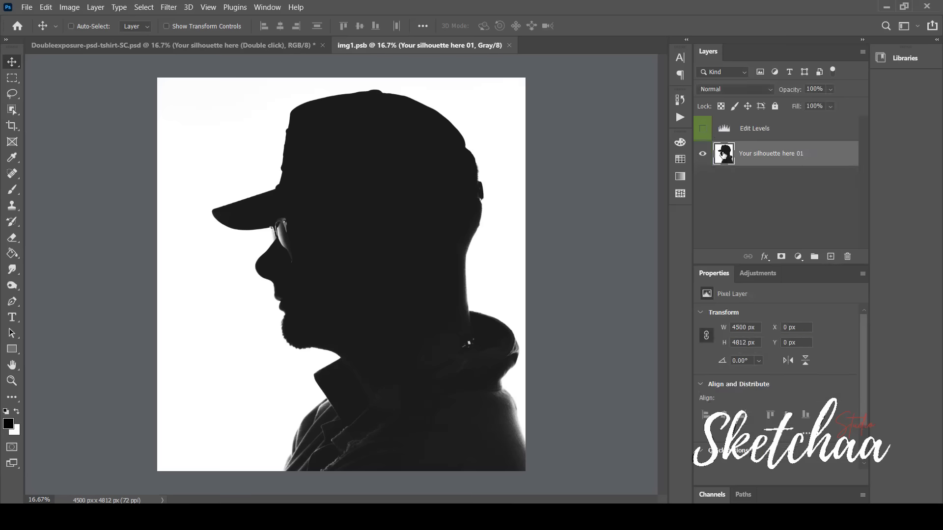
pyautogui.click(26, 7)
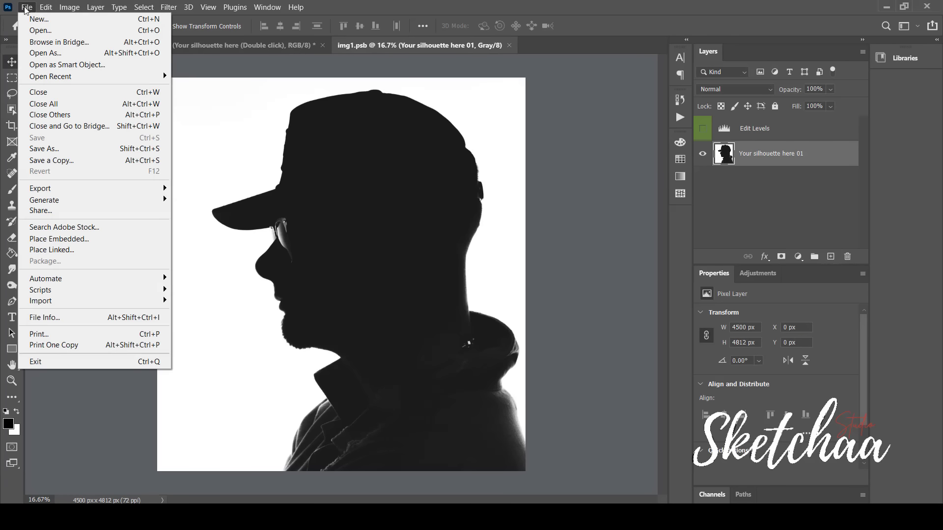
pyautogui.click(74, 251)
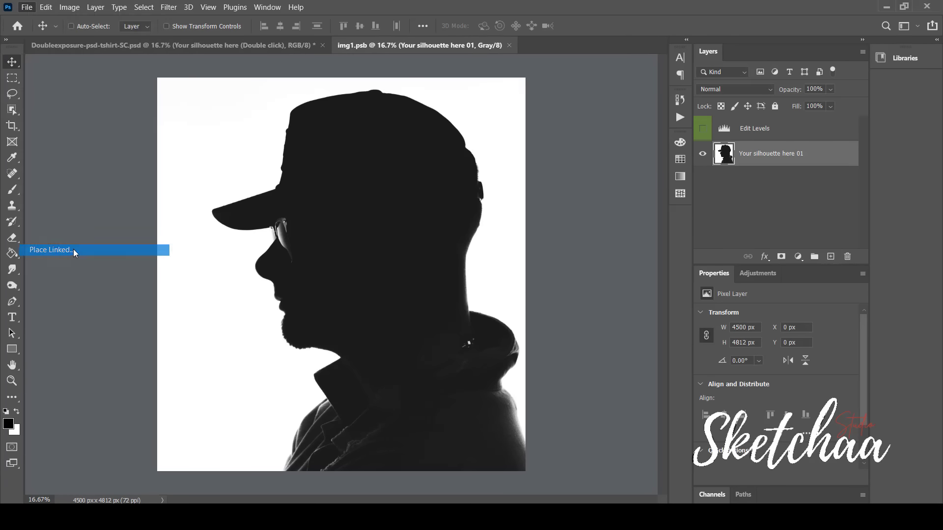
# - Place the hat silhouette photo, hide the original cap layer, and scale the photo to about 114%
pyautogui.doubleClick(232, 142)
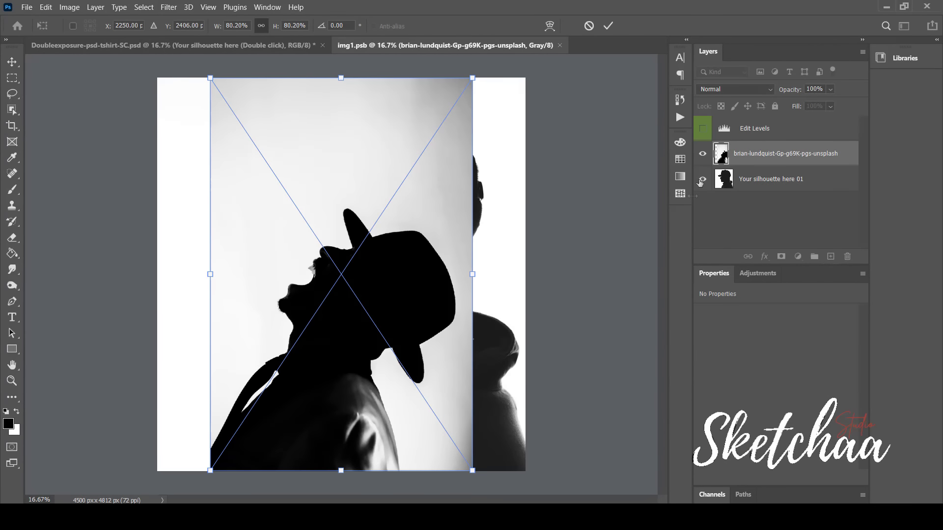
pyautogui.click(702, 180)
pyautogui.press('Return')
pyautogui.hotkey('ctrl', 't')
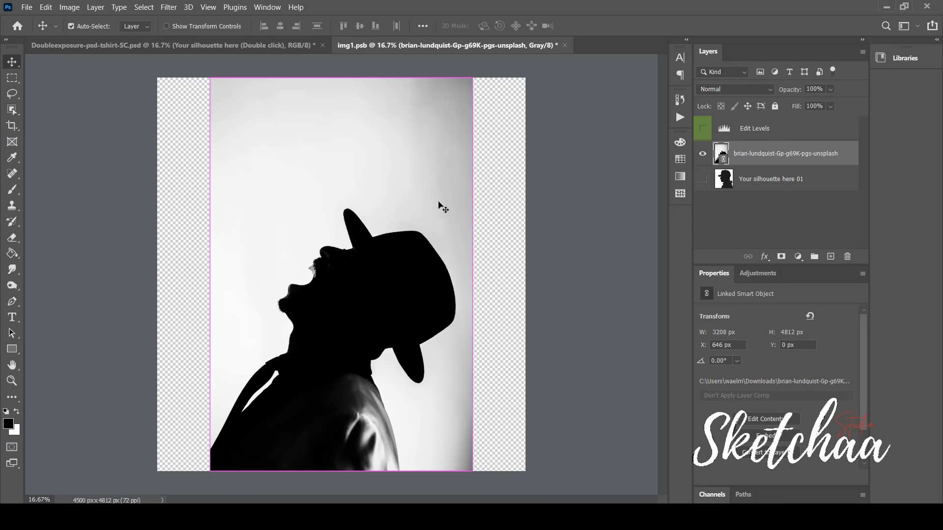
pyautogui.moveTo(471, 79); pyautogui.dragTo(522, 2)
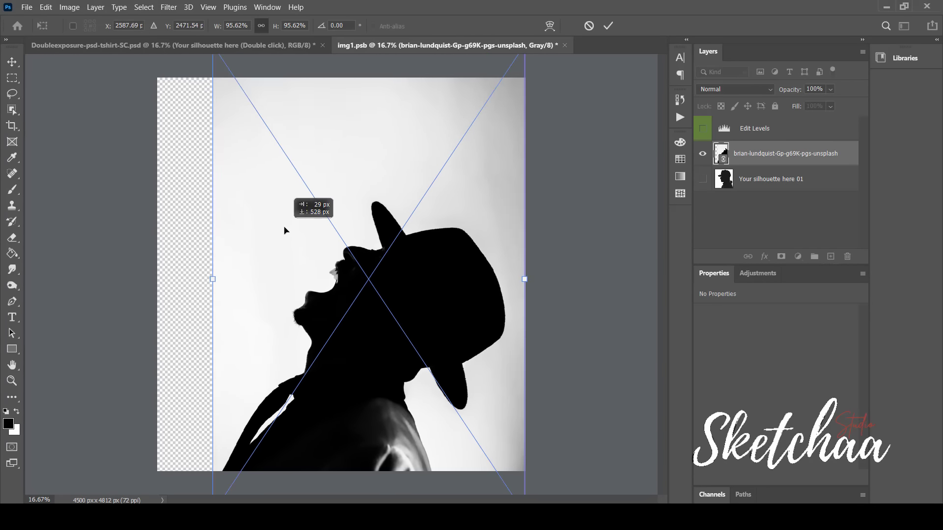
pyautogui.moveTo(284, 227)
pyautogui.mouseDown()
pyautogui.moveTo(299, 167)
pyautogui.moveTo(292, 233)
pyautogui.mouseUp()
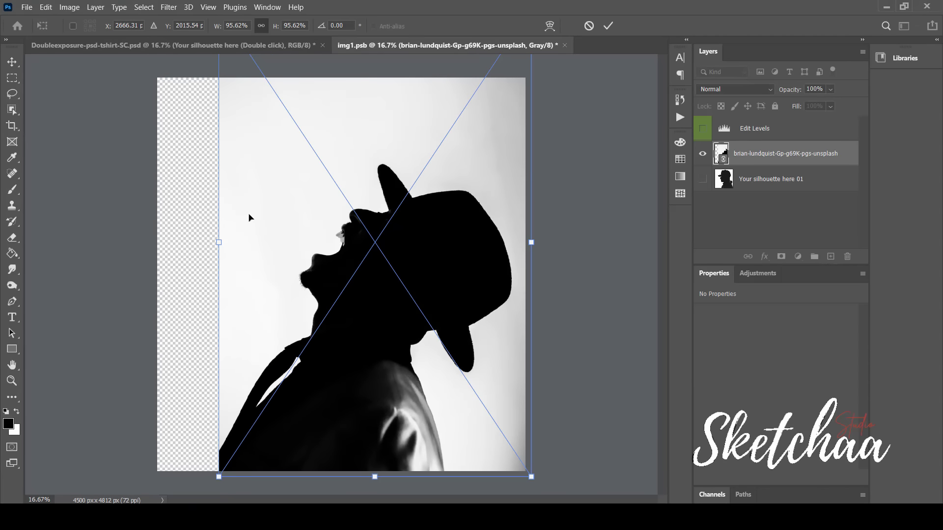
pyautogui.hotkey('ctrl', '-')
pyautogui.moveTo(249, 74); pyautogui.dragTo(202, 5)
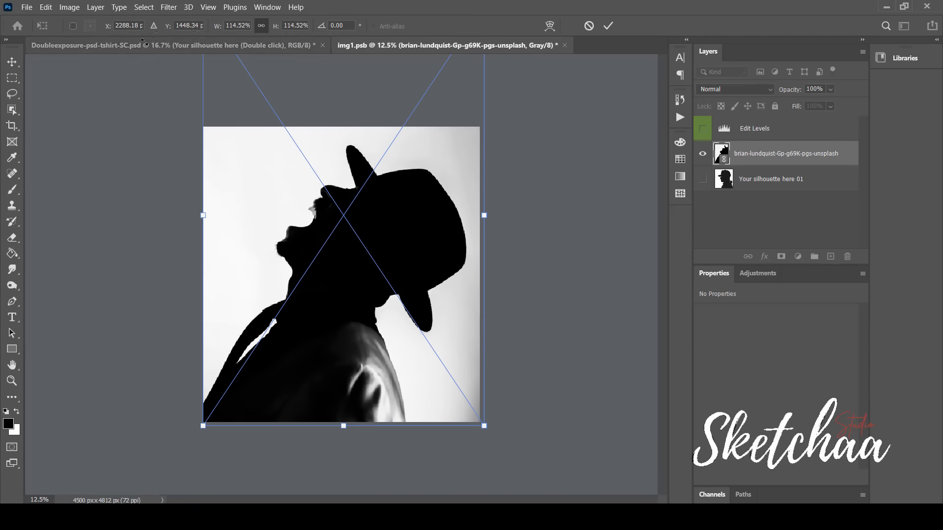
pyautogui.click(361, 222)
pyautogui.click(608, 26)
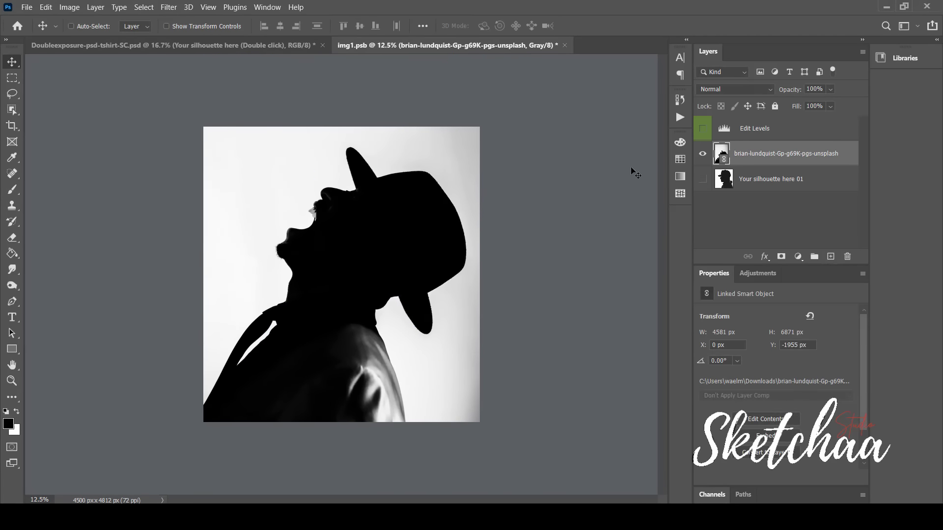
# - Nudge the hat photo right, crop the left edge to 4148 px width, and save img1.psb
pyautogui.hotkey('ctrl', 's')
pyautogui.hotkey('ctrl', 'Tab')
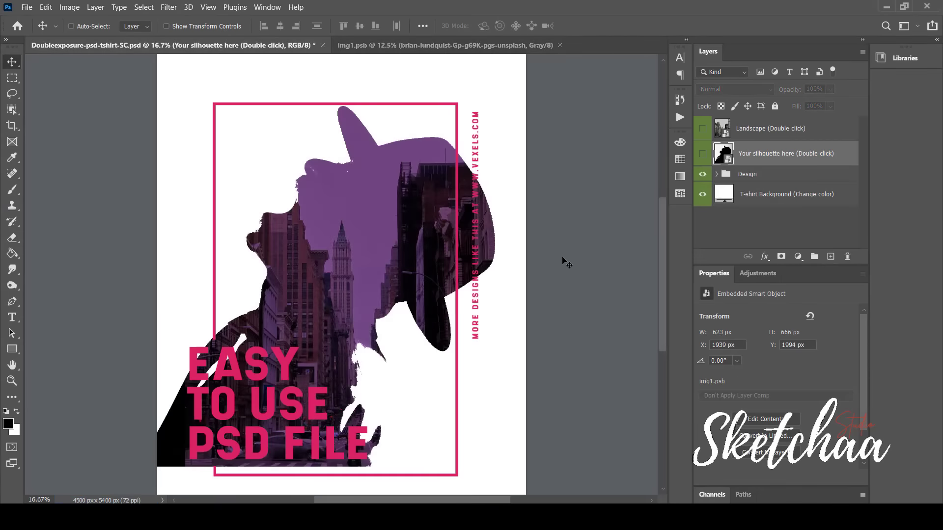
pyautogui.click(374, 45)
pyautogui.hotkey('ctrl', 't')
pyautogui.moveTo(363, 350); pyautogui.dragTo(372, 351)
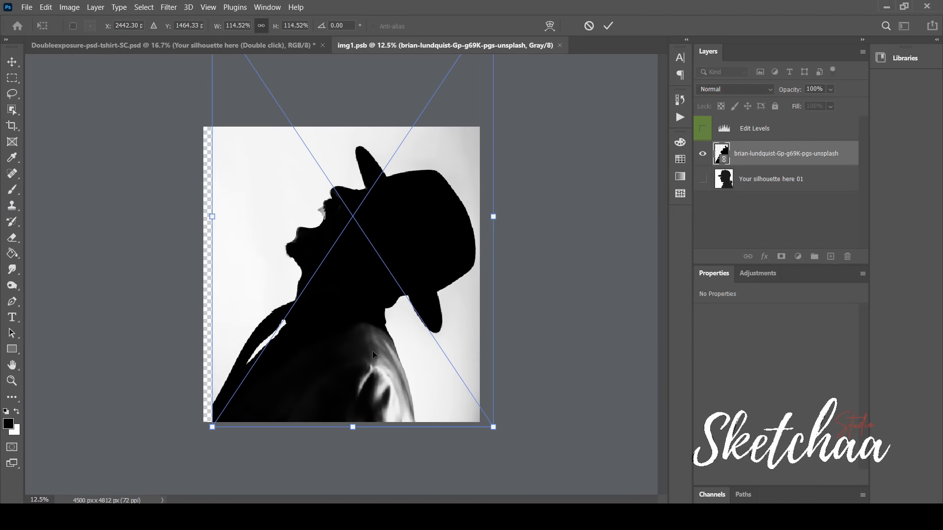
pyautogui.click(605, 29)
pyautogui.click(20, 130)
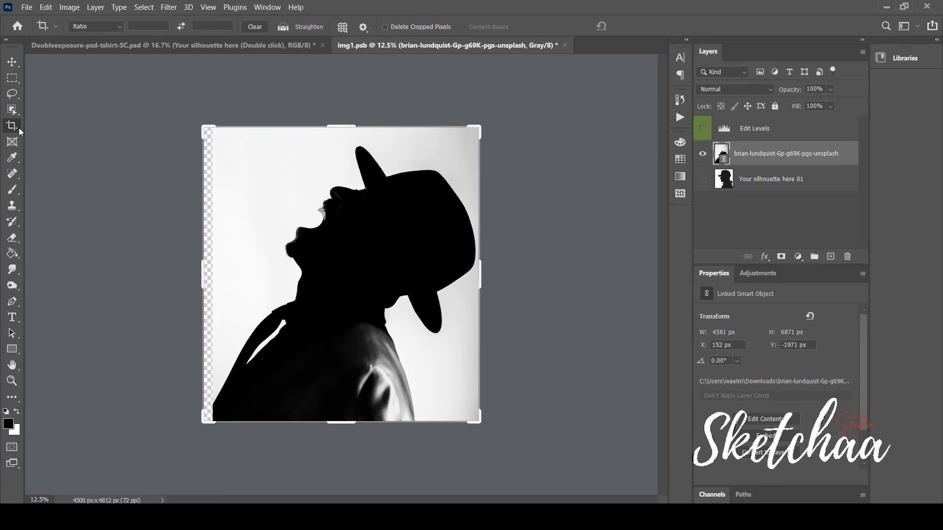
pyautogui.moveTo(205, 275); pyautogui.dragTo(218, 281)
pyautogui.press('Return')
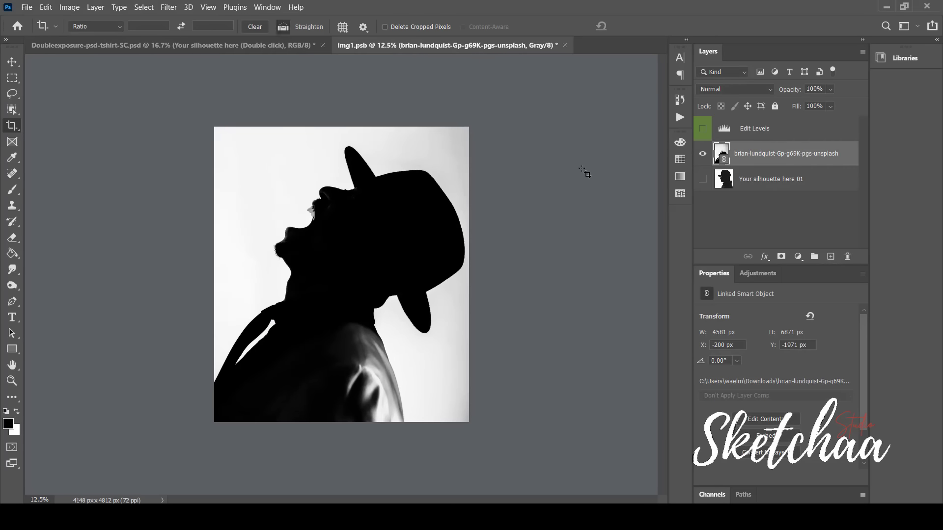
pyautogui.hotkey('ctrl', 's')
# - Expand Design > Option 01 > Texts and start editing the title layer, replacing its missing font
pyautogui.click(223, 45)
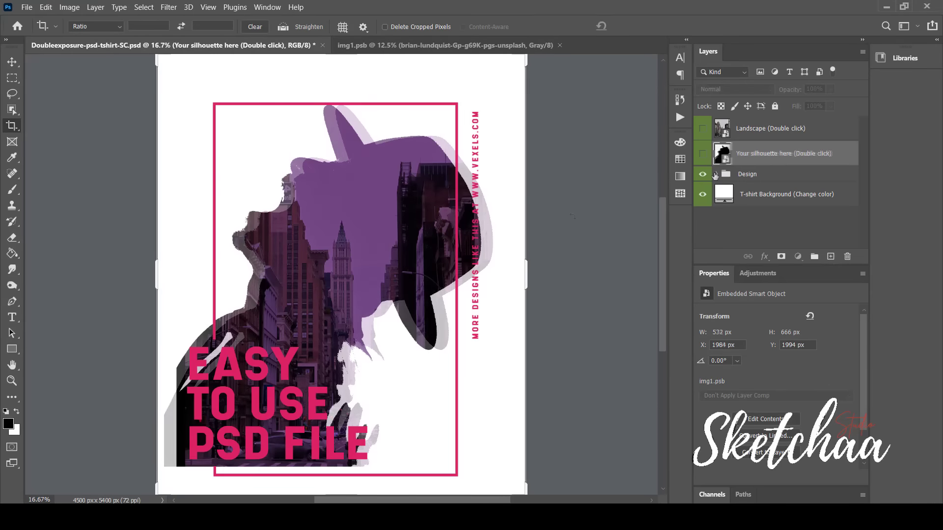
pyautogui.click(715, 176)
pyautogui.click(717, 174)
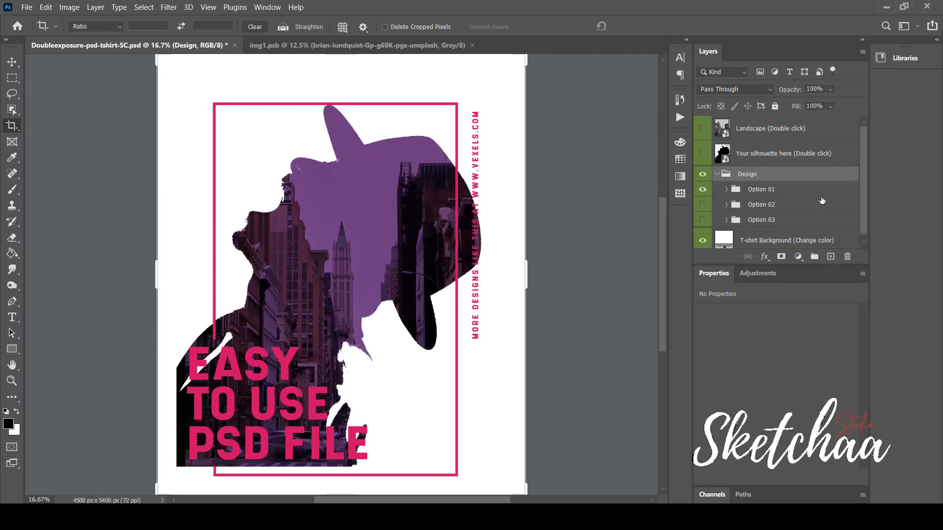
pyautogui.scroll(-1, 838, 208)
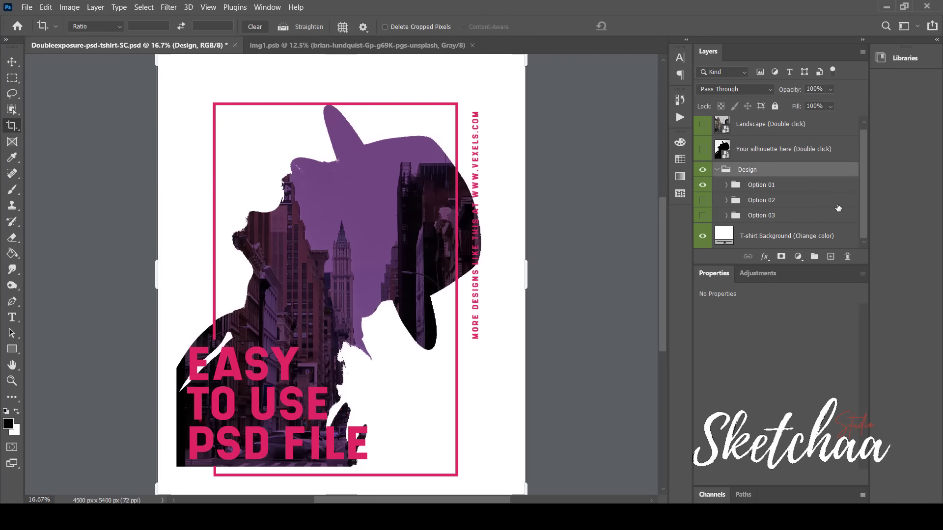
pyautogui.click(726, 185)
pyautogui.scroll(-3, 839, 215)
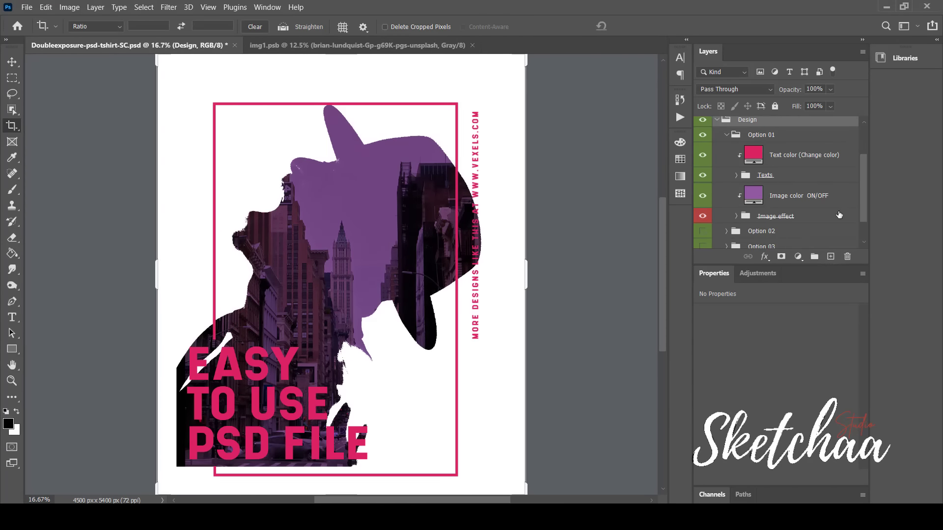
pyautogui.scroll(2, 839, 214)
pyautogui.click(735, 201)
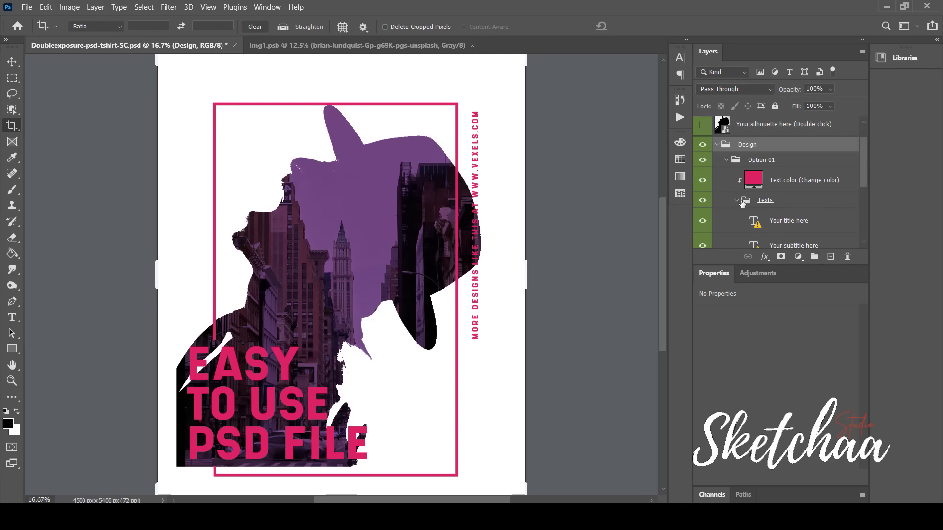
pyautogui.scroll(-1, 796, 223)
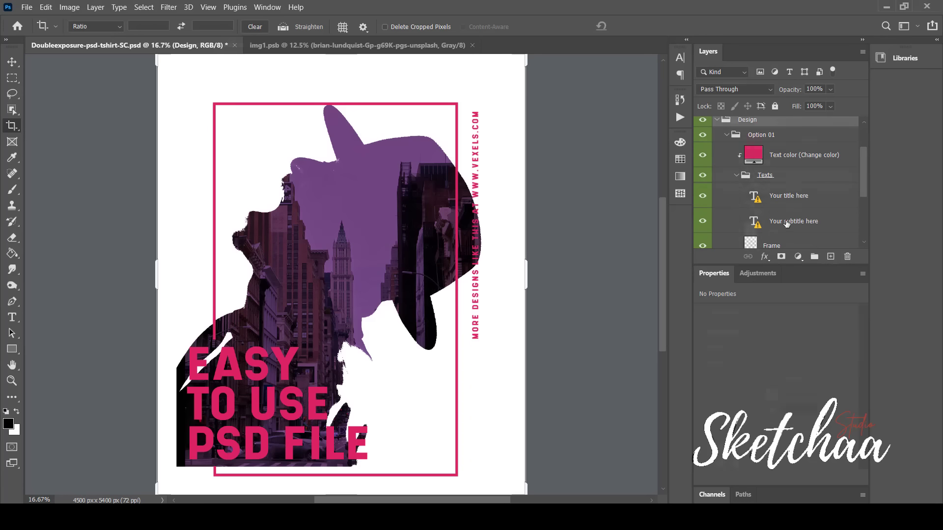
pyautogui.doubleClick(753, 195)
pyautogui.click(585, 249)
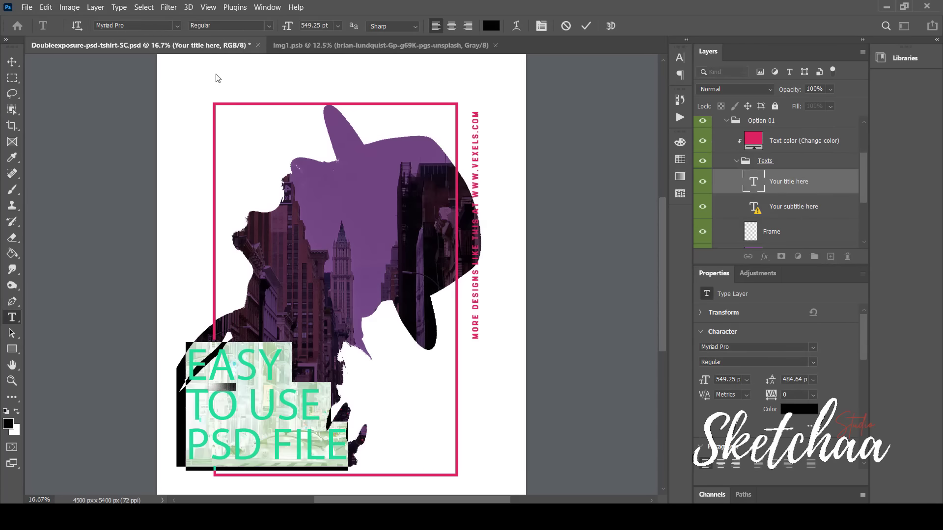
# - Replace the EASY TO USE PSD FILE title with LOST / IN THE / CITY on three lines
pyautogui.moveTo(192, 366); pyautogui.dragTo(348, 439)
pyautogui.write('LOST')
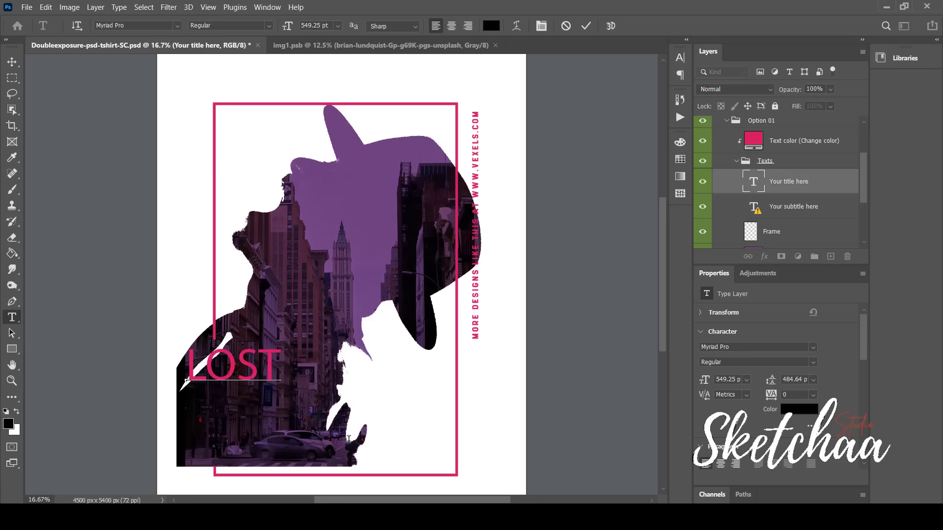
pyautogui.press('Return')
pyautogui.write('IN')
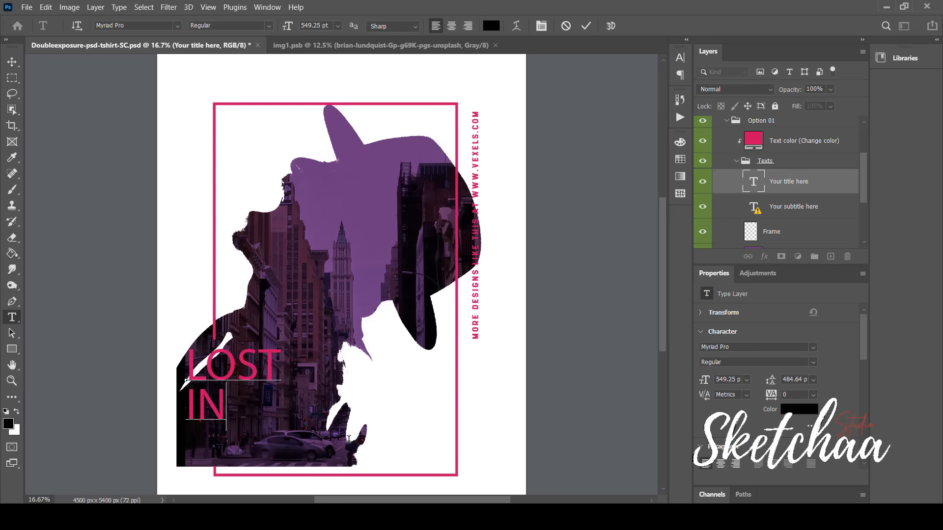
pyautogui.write(' THE')
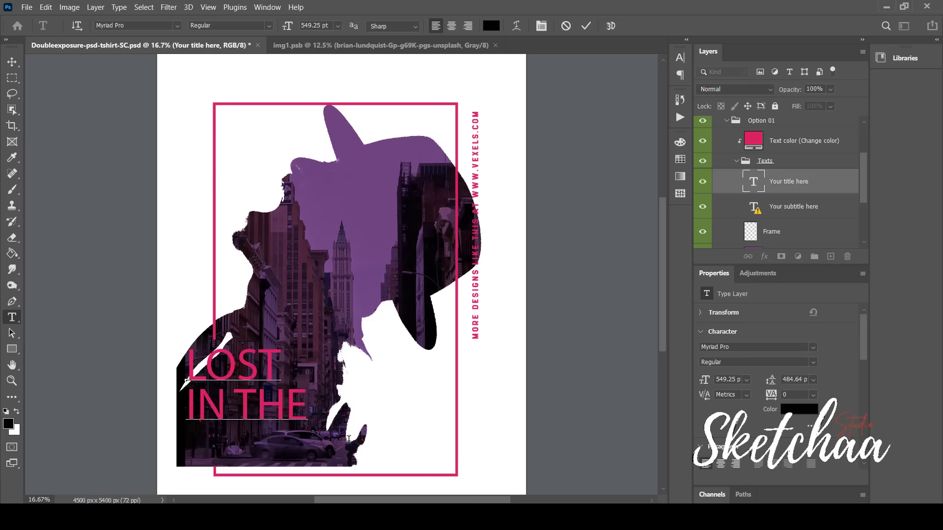
pyautogui.press('Return')
pyautogui.write('CITY')
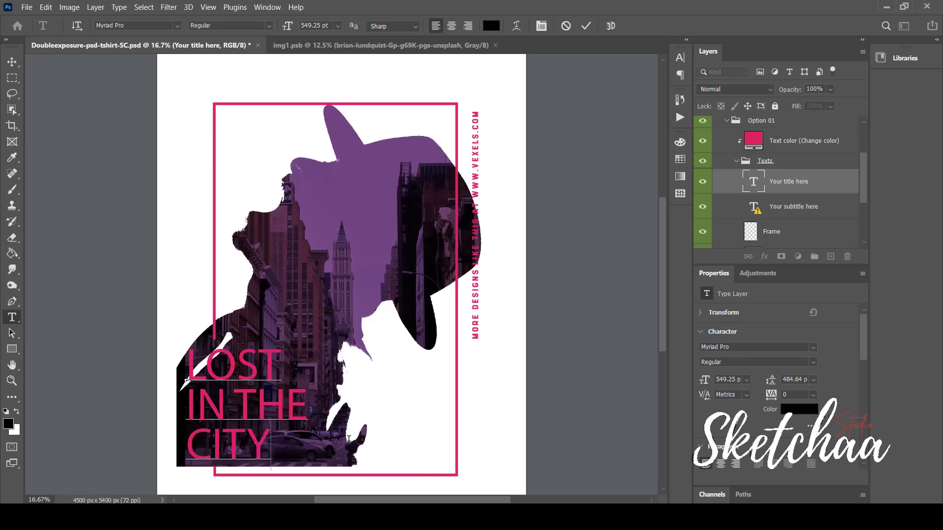
pyautogui.click(11, 62)
# - Set the whole title's font to Mandatory Plaything
pyautogui.doubleClick(206, 431)
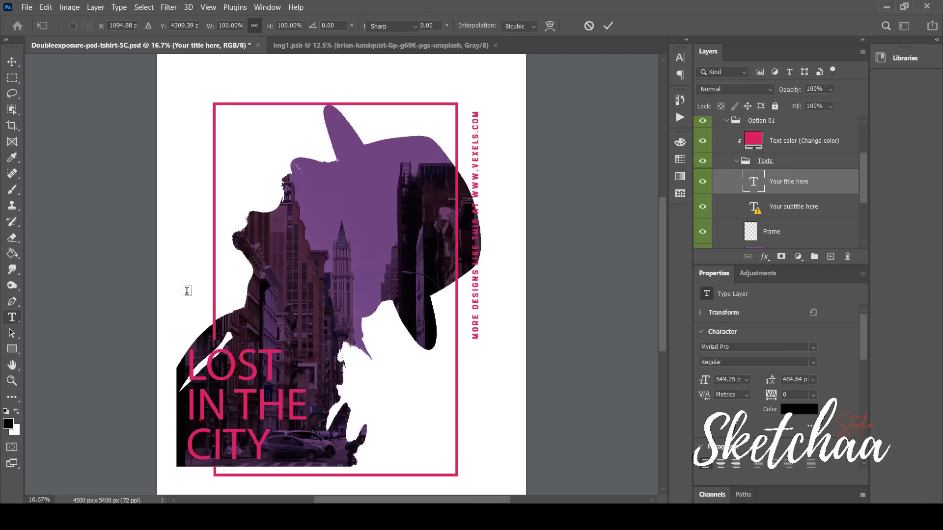
pyautogui.hotkey('ctrl', 'a')
pyautogui.click(178, 28)
pyautogui.click(218, 194)
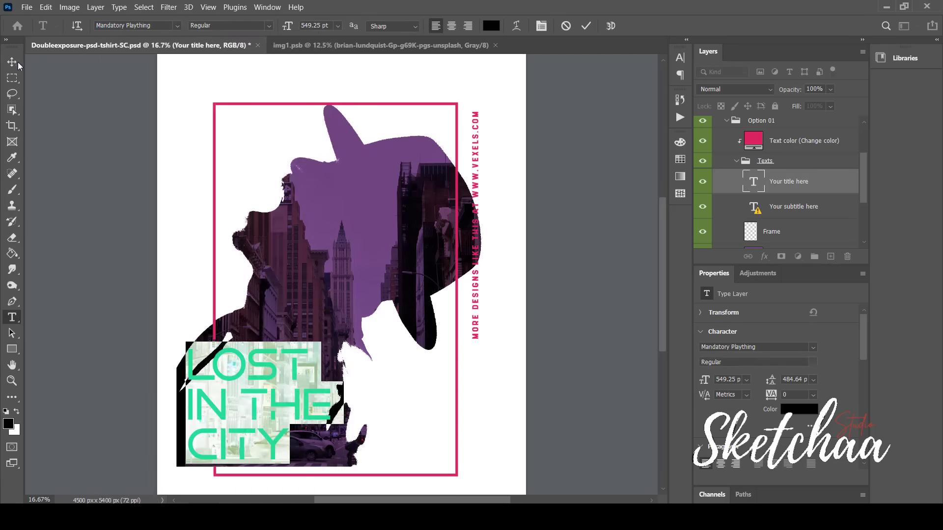
pyautogui.click(12, 61)
# - Change the vertical subtitle to STREETWEAR URBAN DESIGN in the Metropolis font
pyautogui.rightClick(754, 206)
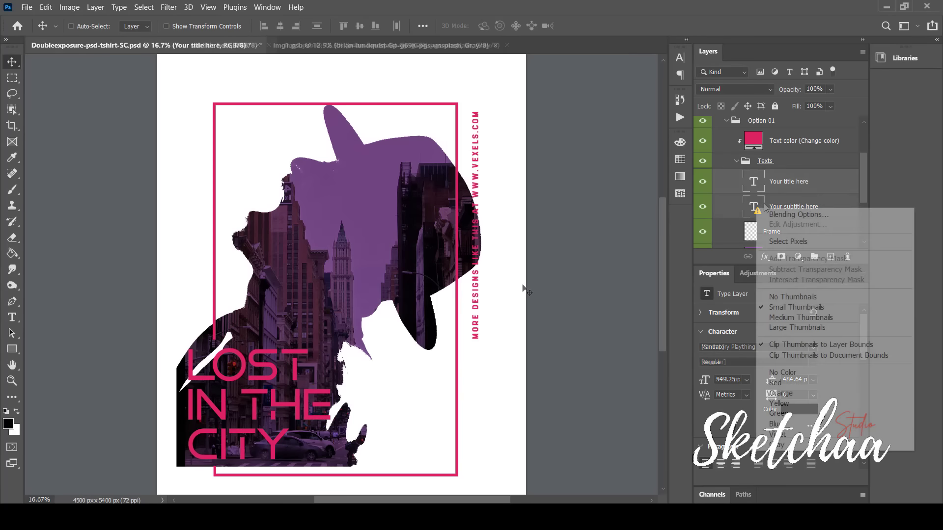
pyautogui.click(754, 207)
pyautogui.doubleClick(754, 206)
pyautogui.click(570, 249)
pyautogui.click(177, 26)
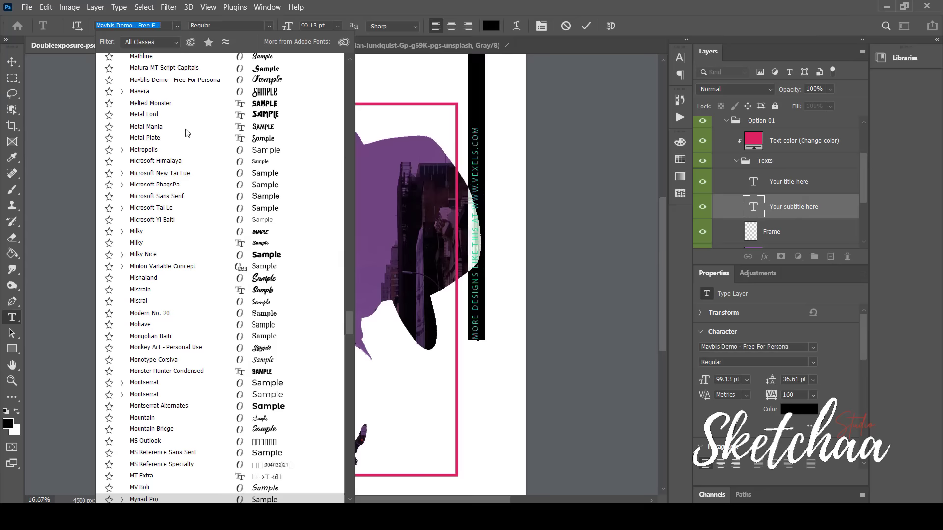
pyautogui.click(164, 210)
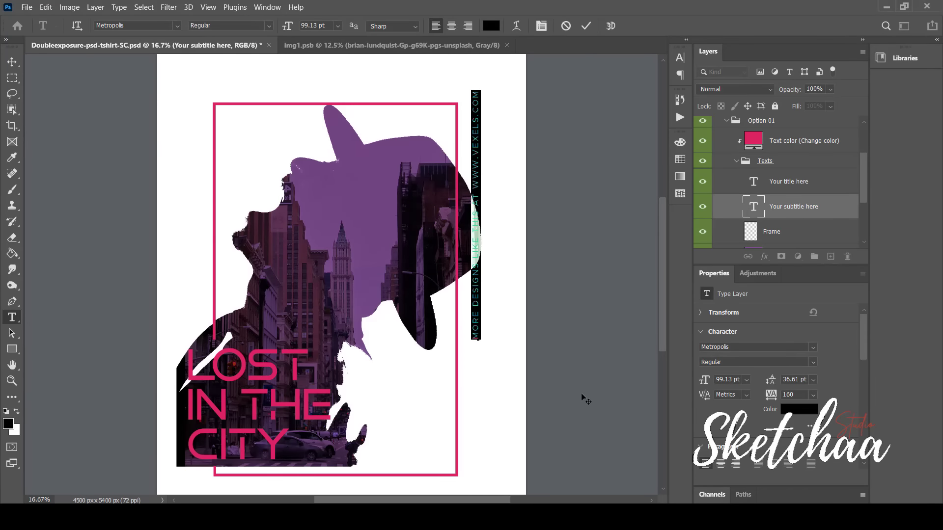
pyautogui.write('STREETWE')
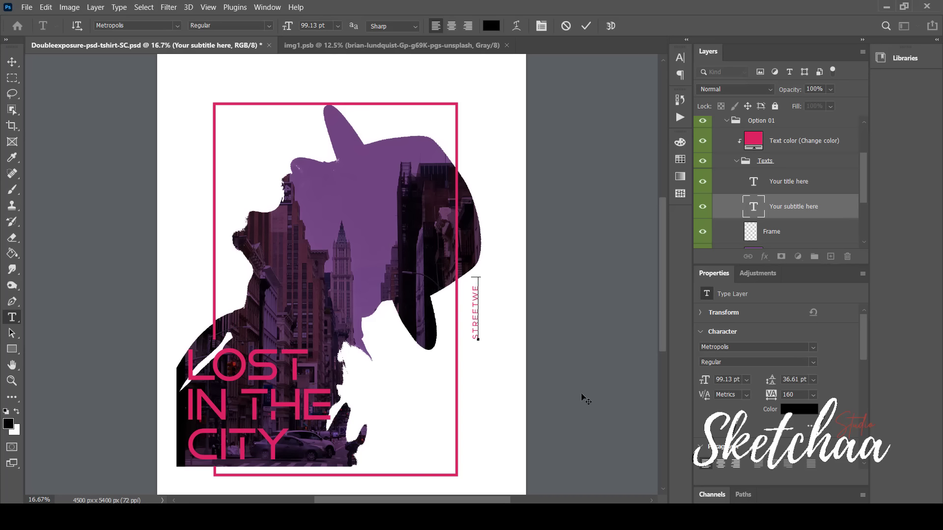
pyautogui.write('AR URBAN DESIGN')
pyautogui.click(12, 62)
# - Move the subtitle down along the frame's right edge and collapse the Texts group
pyautogui.moveTo(491, 226); pyautogui.dragTo(481, 351)
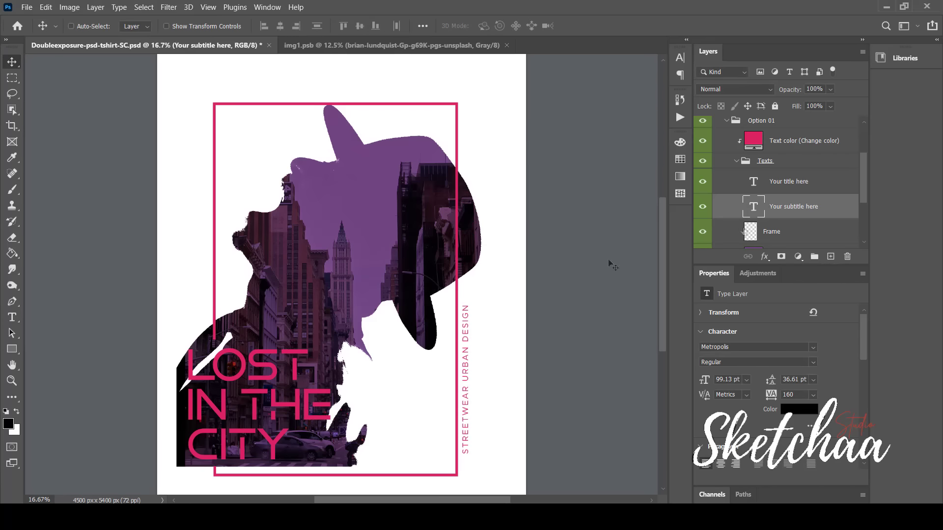
pyautogui.click(745, 161)
pyautogui.click(736, 161)
pyautogui.moveTo(862, 183); pyautogui.dragTo(864, 146)
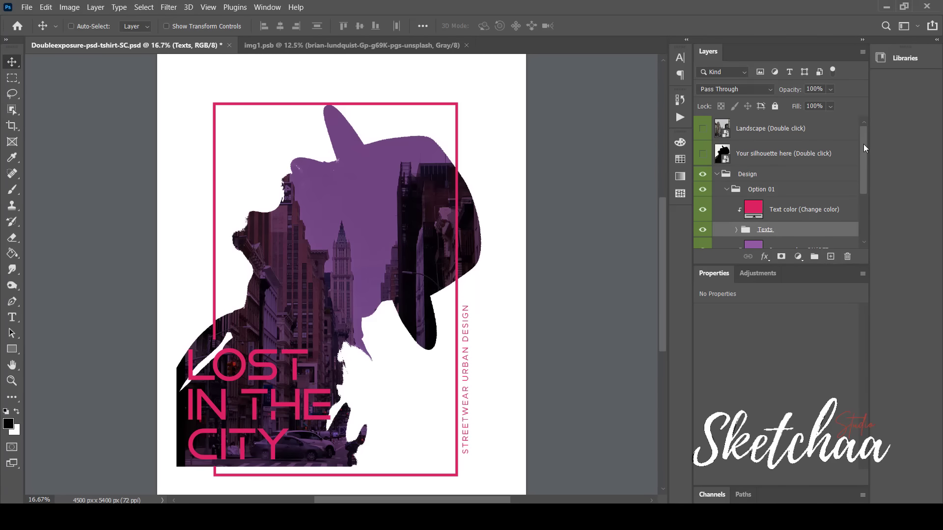
# - Embed a yellow-taxi city avenue photo in the Landscape smart object, enlarged to fill, and save img 21.psb
pyautogui.click(723, 128)
pyautogui.doubleClick(723, 129)
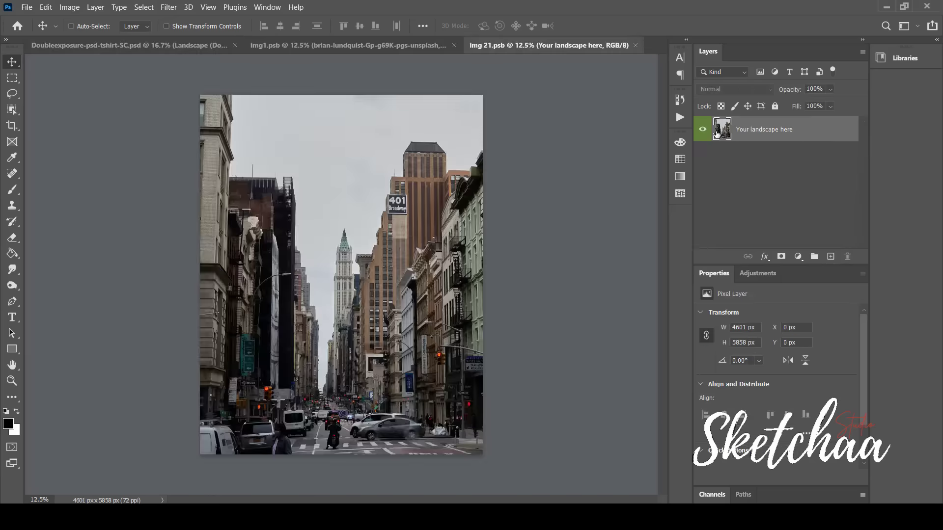
pyautogui.click(32, 7)
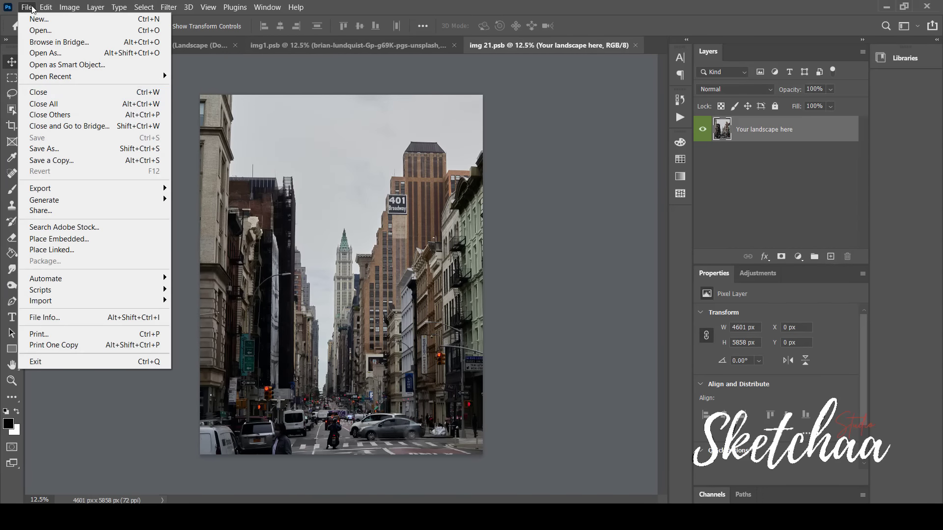
pyautogui.click(100, 240)
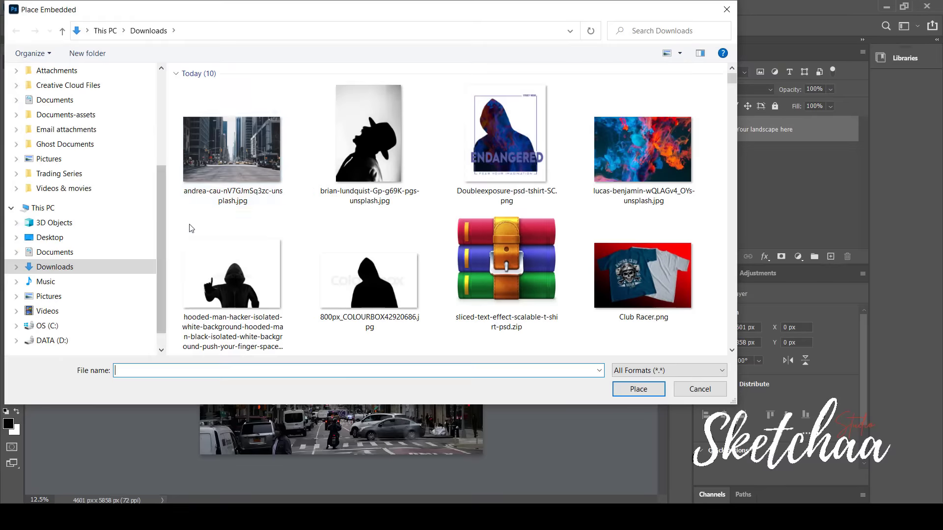
pyautogui.click(242, 157)
pyautogui.click(694, 447)
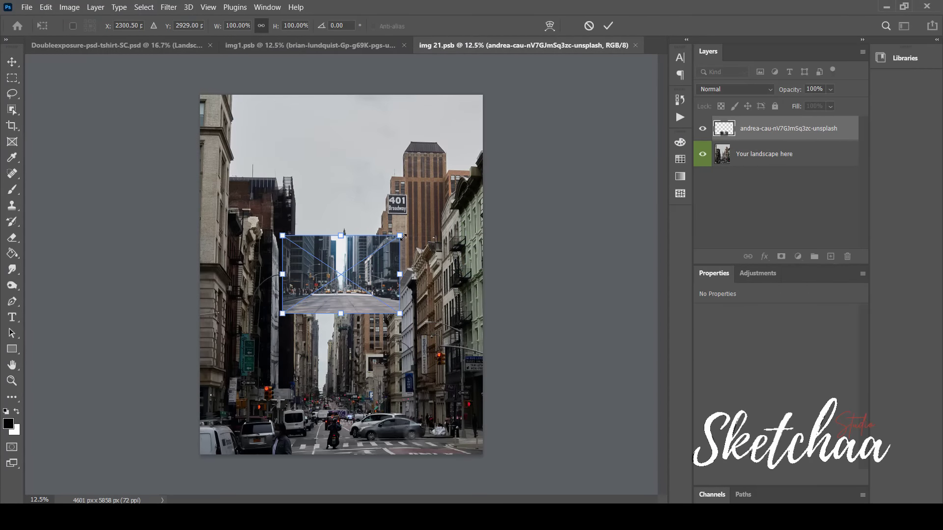
pyautogui.moveTo(399, 236); pyautogui.dragTo(399, 162)
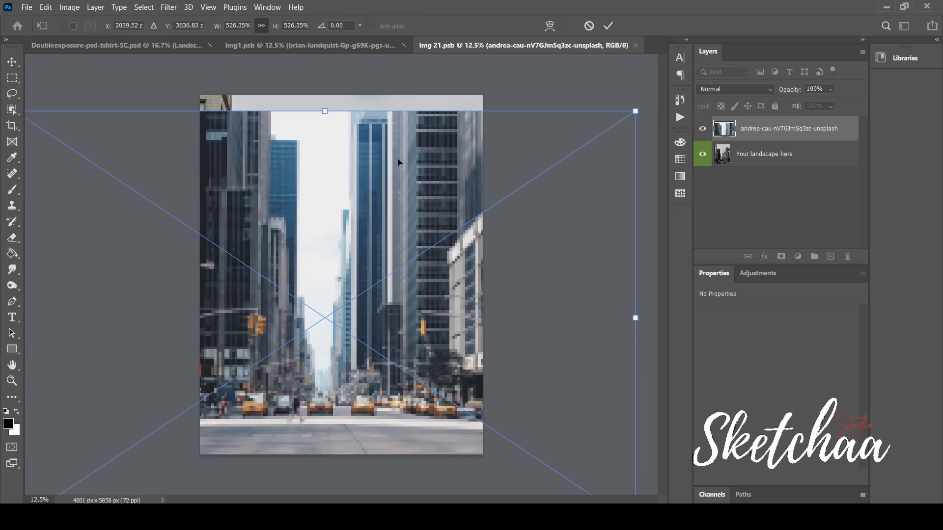
pyautogui.press('Return')
pyautogui.hotkey('ctrl', 's')
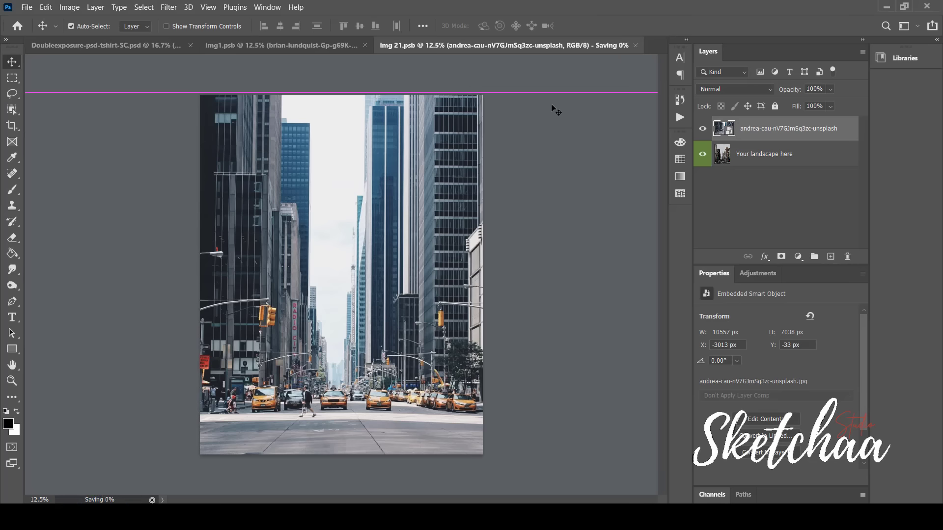
pyautogui.click(125, 46)
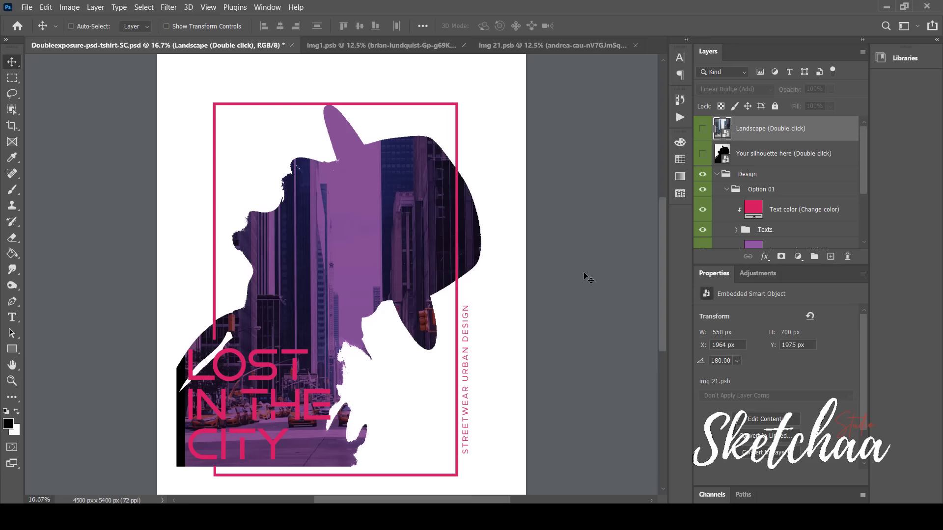
# - Change the Image color tint fill to a deeper purple, #923baa
pyautogui.moveTo(862, 181); pyautogui.dragTo(864, 214)
pyautogui.click(702, 178)
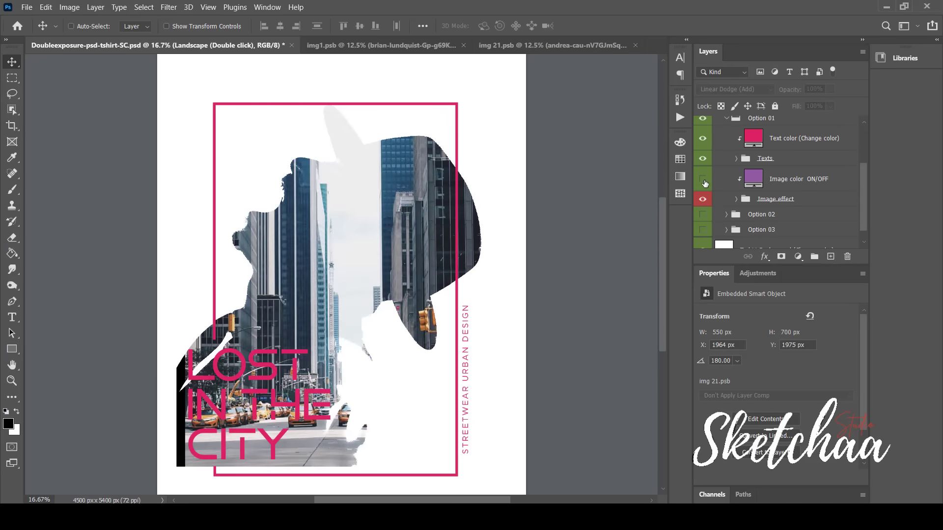
pyautogui.click(704, 182)
pyautogui.doubleClick(752, 179)
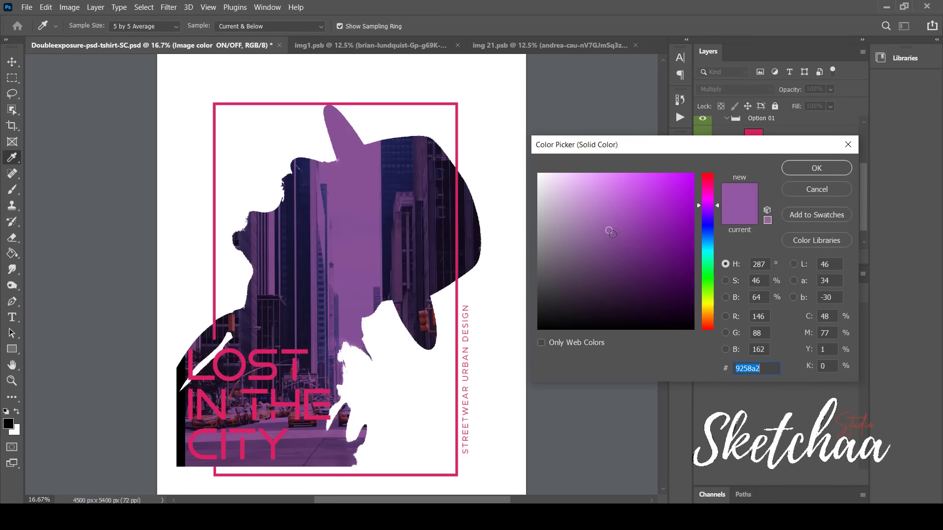
pyautogui.moveTo(610, 232)
pyautogui.mouseDown()
pyautogui.moveTo(628, 309)
pyautogui.moveTo(602, 271)
pyautogui.moveTo(633, 315)
pyautogui.moveTo(646, 217)
pyautogui.moveTo(611, 203)
pyautogui.moveTo(640, 218)
pyautogui.mouseUp()
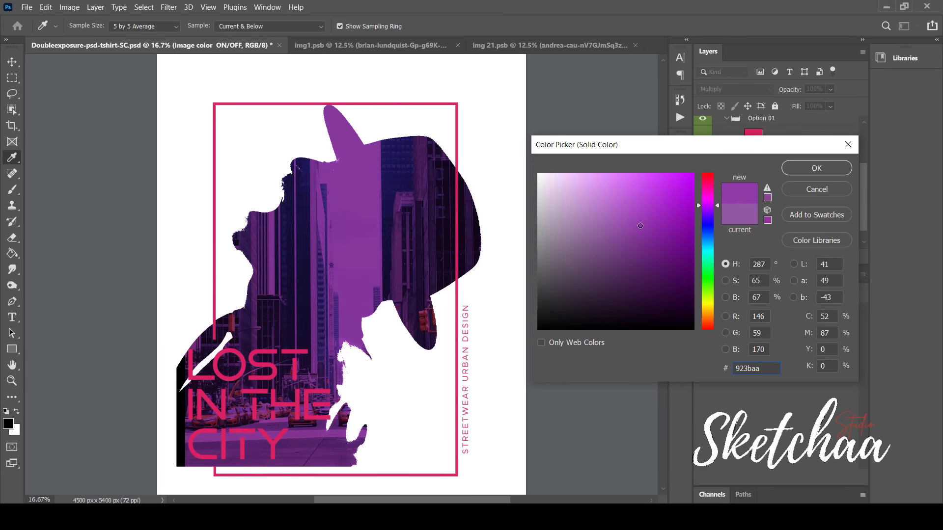
pyautogui.click(829, 167)
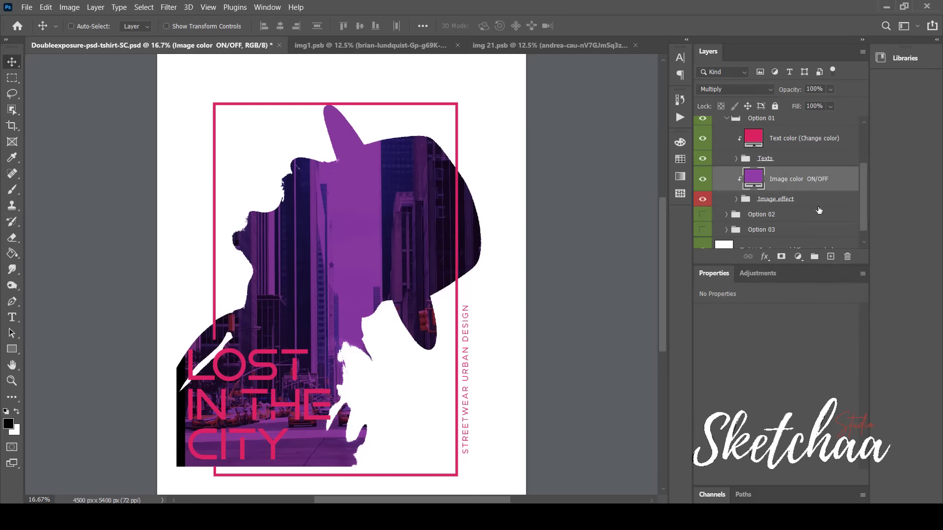
pyautogui.scroll(-1, 863, 206)
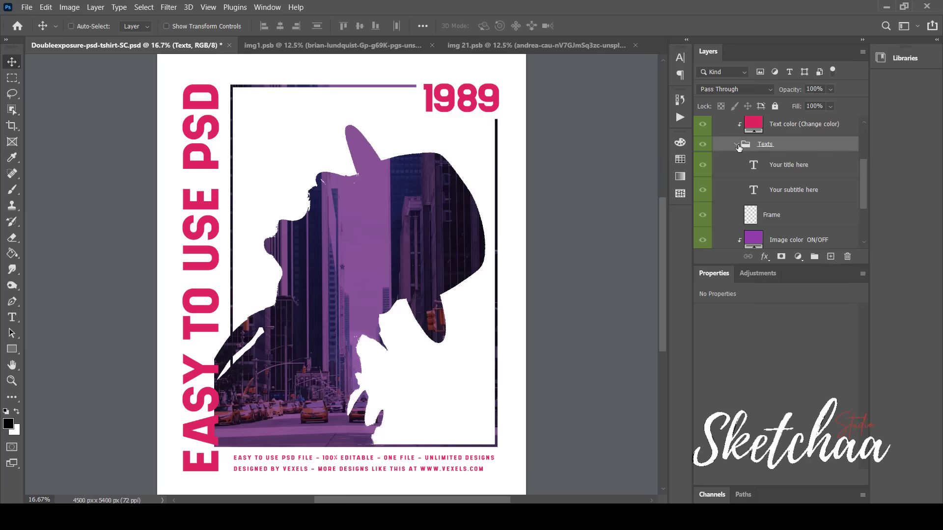
# - Collapse the Texts group and hide the Option 02 layout group
pyautogui.click(737, 145)
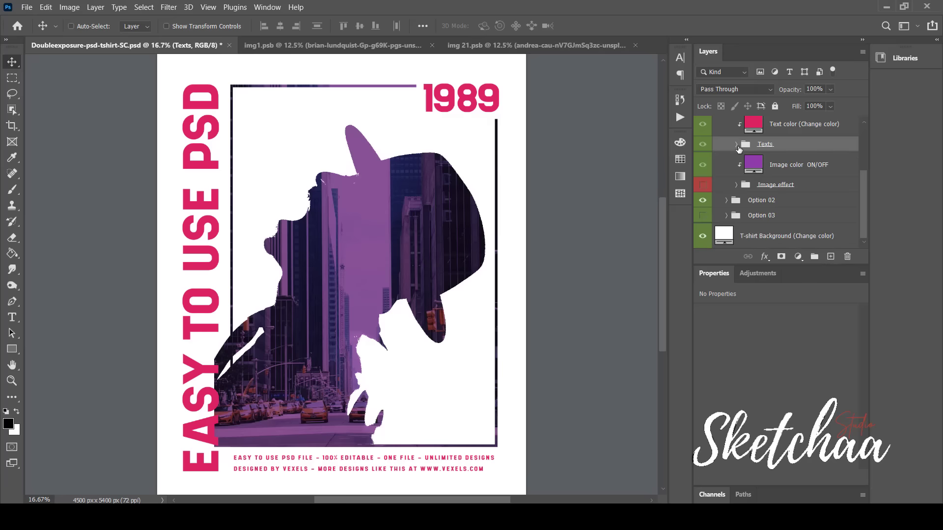
pyautogui.click(703, 200)
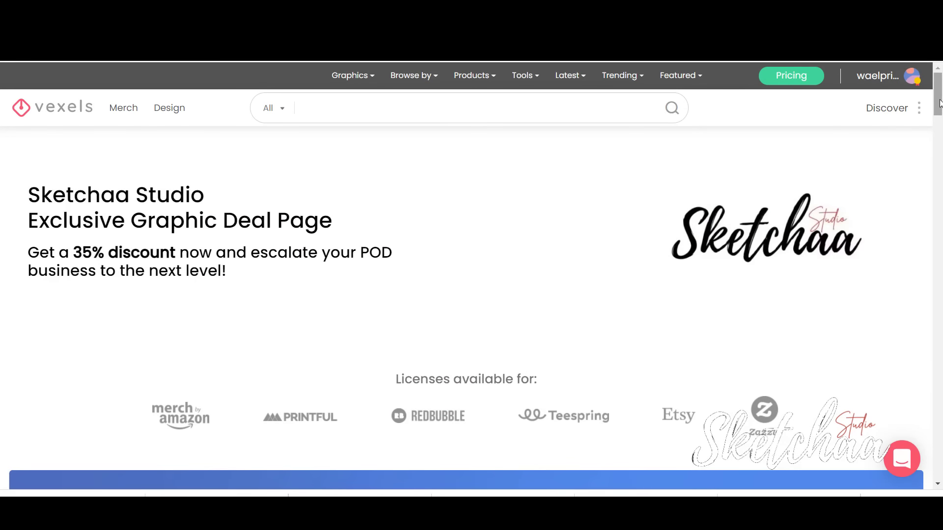
# - Scroll the Sketchaa Studio deal page past the discount plans and design grid to the T-Shirt Maker section
pyautogui.moveTo(939, 103); pyautogui.dragTo(939, 139)
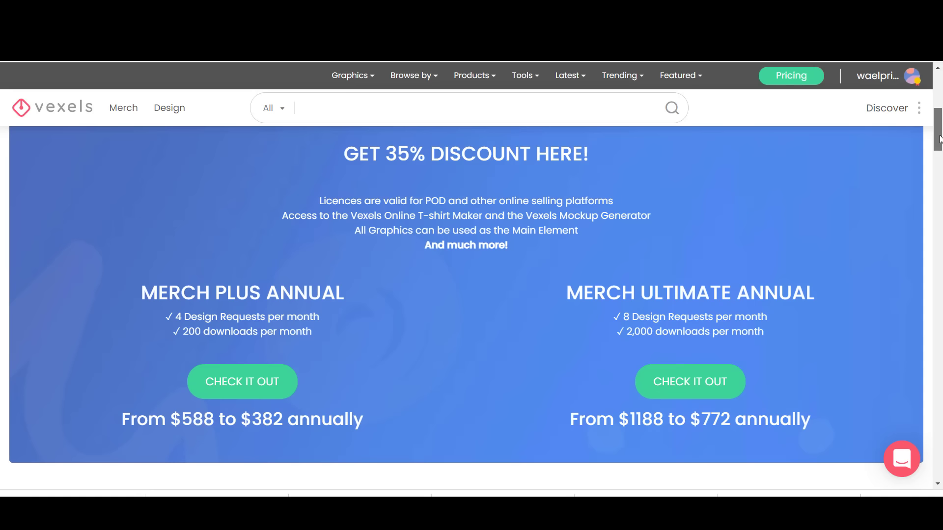
pyautogui.moveTo(939, 139); pyautogui.dragTo(939, 173)
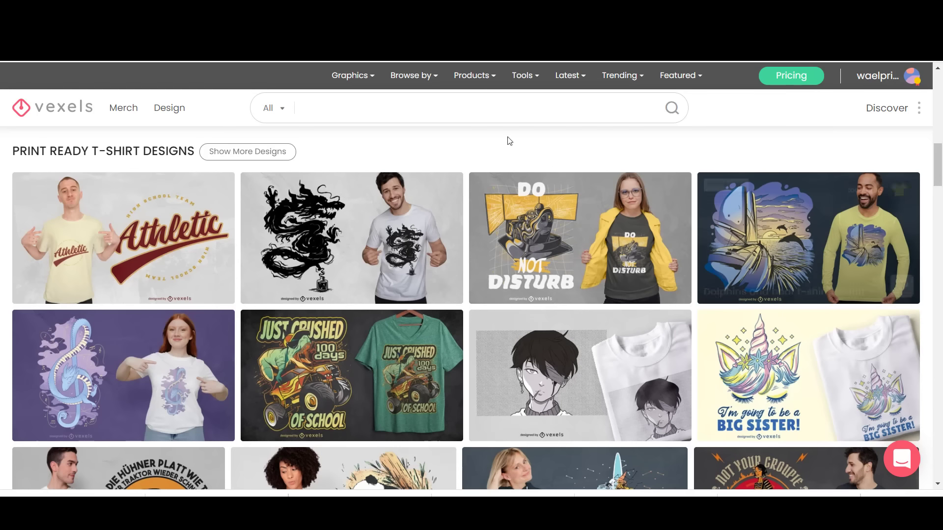
pyautogui.moveTo(453, 201)
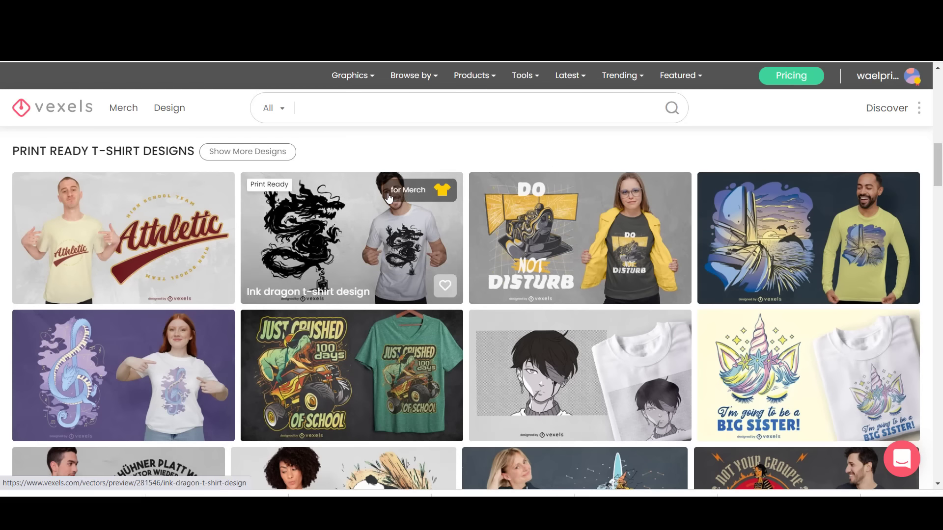
pyautogui.scroll(-1, 393, 201)
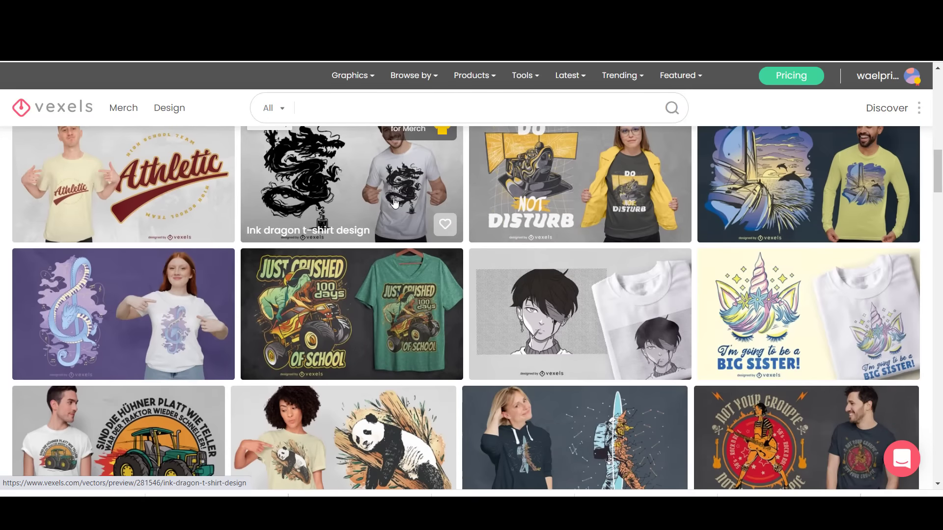
pyautogui.scroll(-2, 394, 201)
pyautogui.scroll(2, 394, 203)
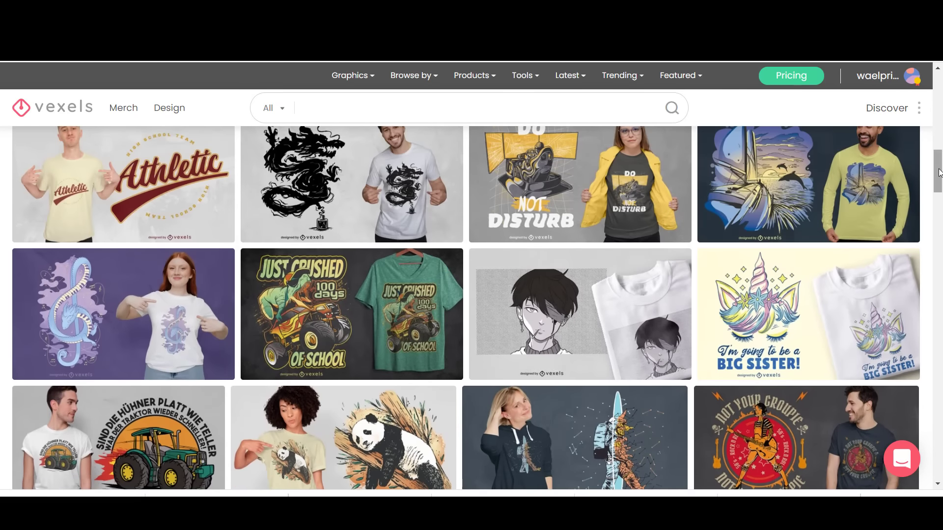
pyautogui.moveTo(939, 172); pyautogui.dragTo(938, 216)
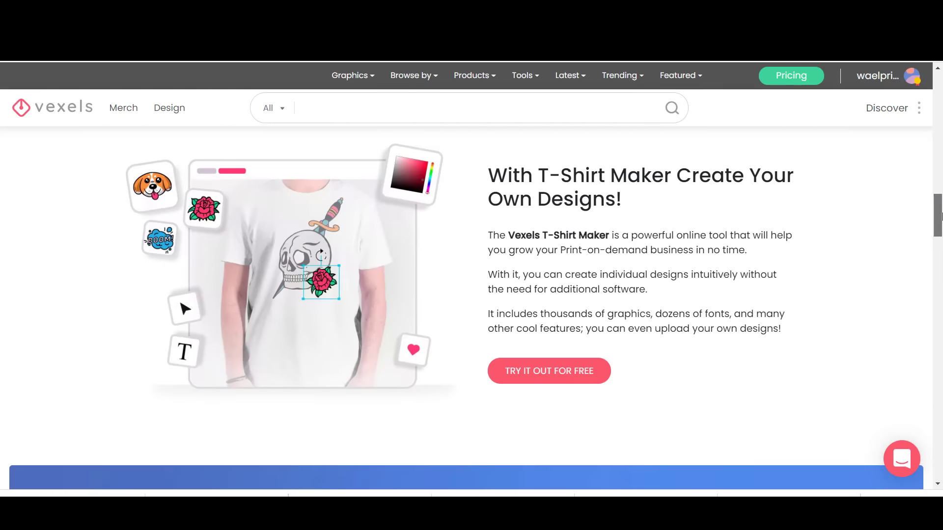